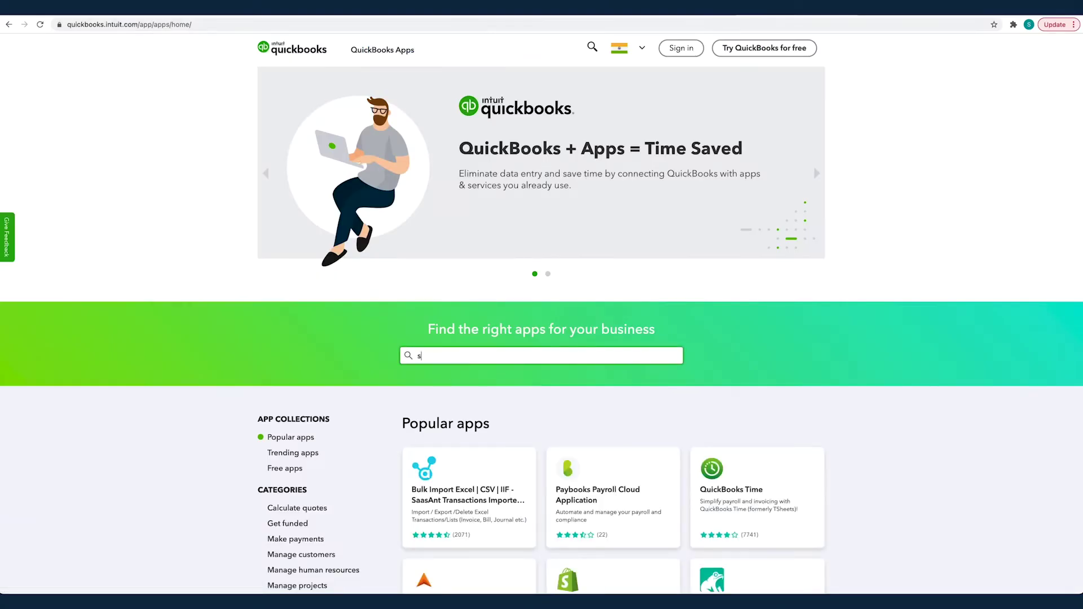
Search the app store for 'saasant transaction' and open Bulk Import Excel – SaasAnt Transactions.
type("tions")
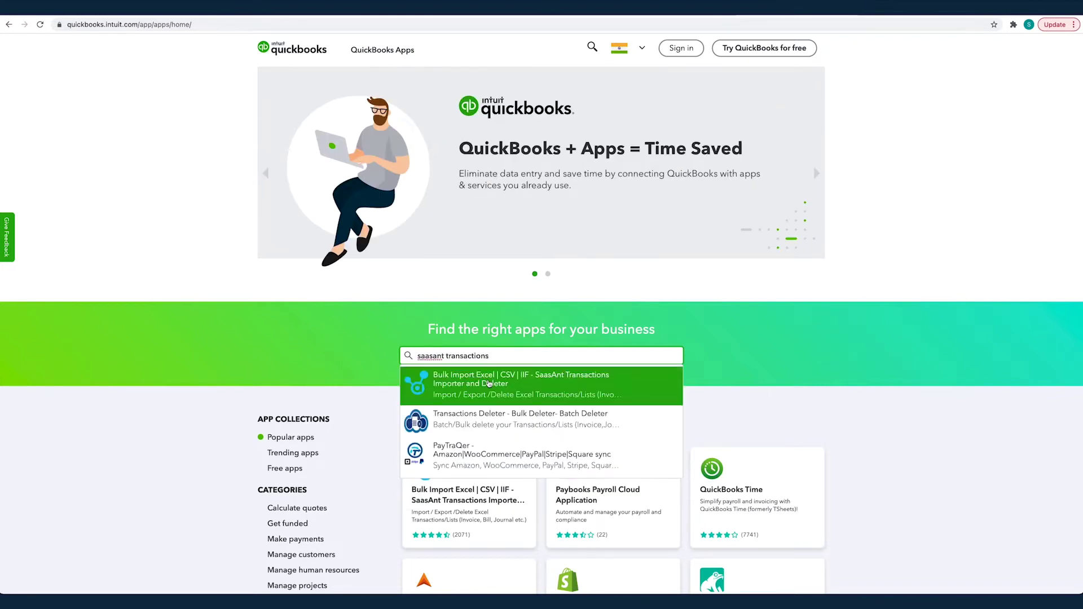
left_click(489, 382)
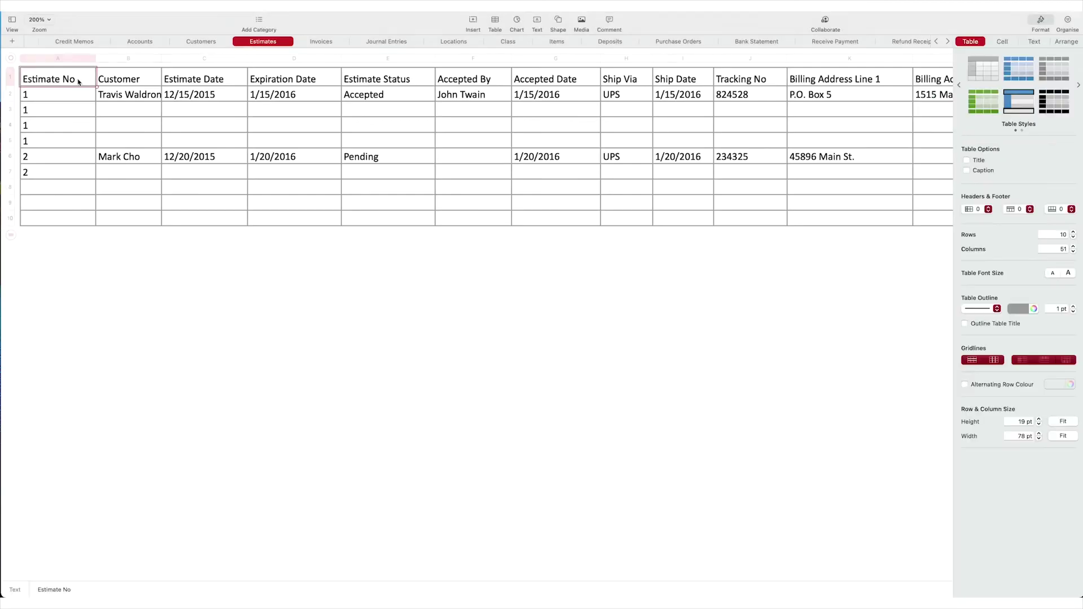
left_click(301, 275)
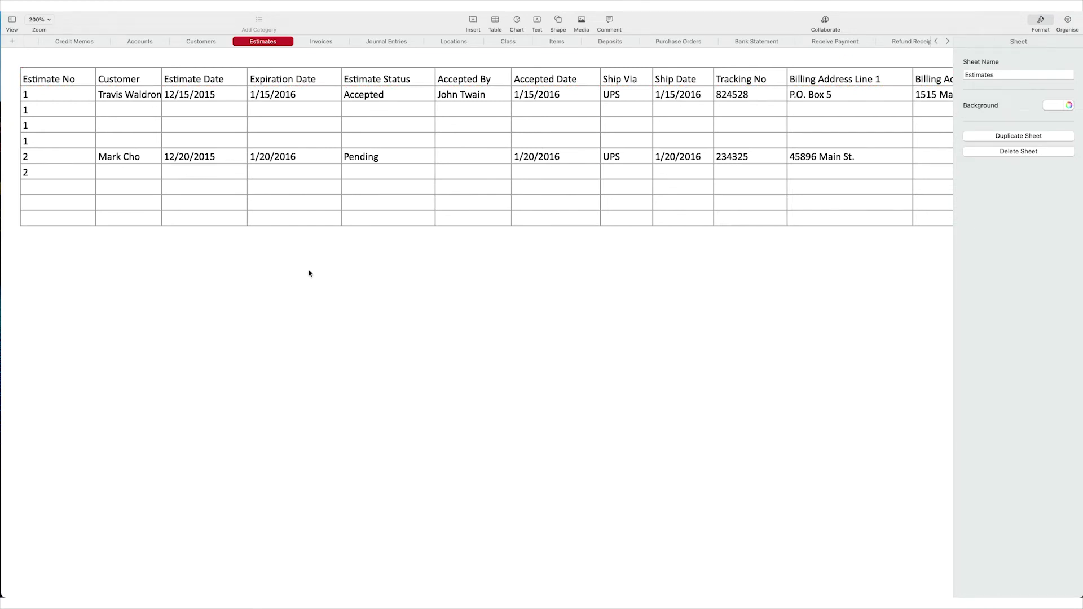
scroll(309, 274, "right", 10)
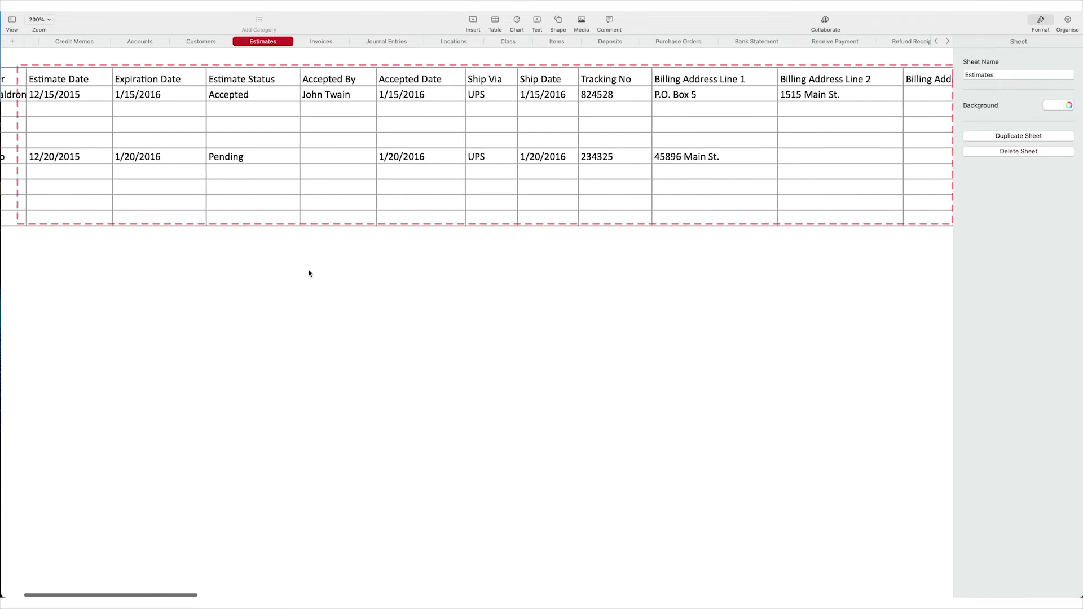
scroll(309, 274, "right", 12)
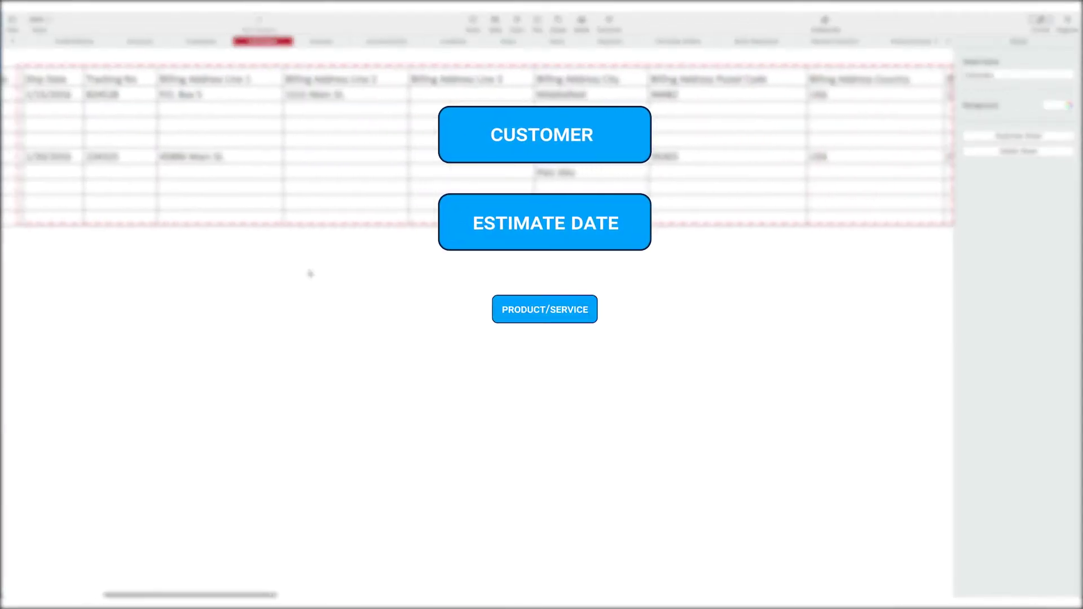
scroll(309, 273, "right", 11)
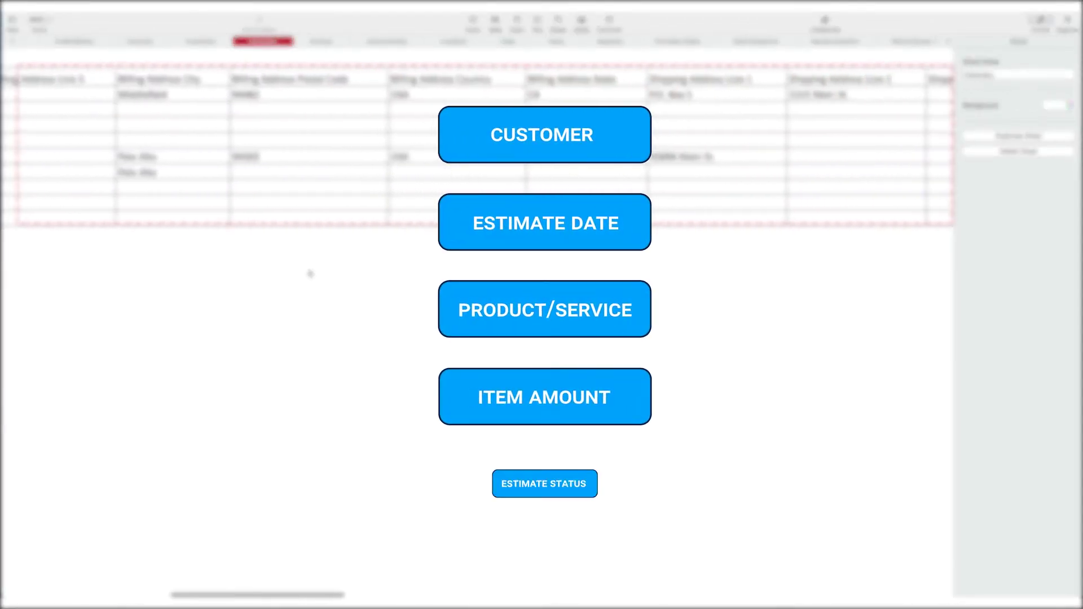
scroll(310, 274, "right", 20)
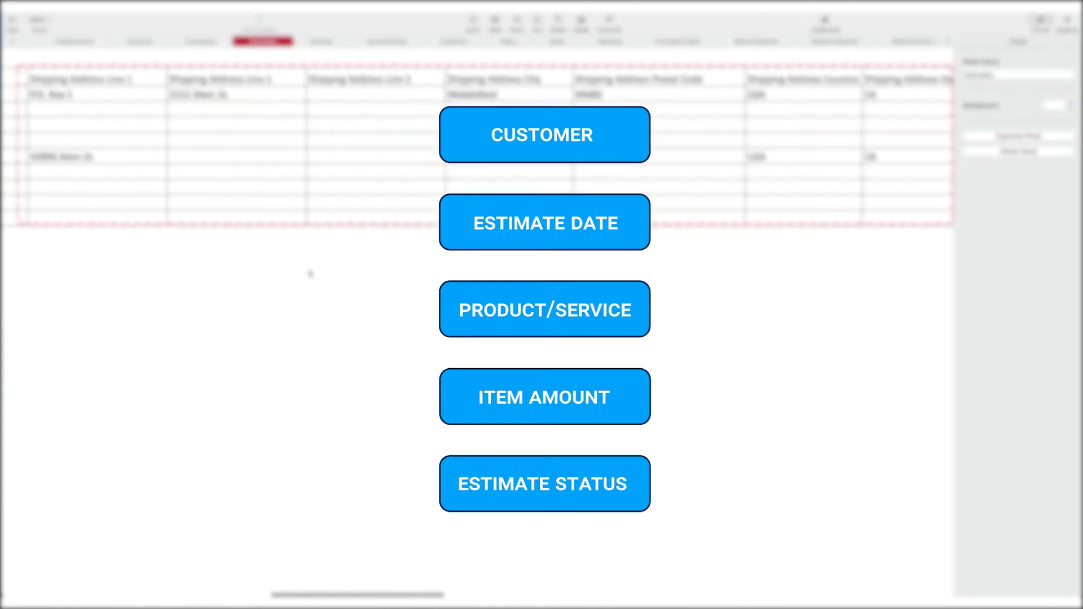
scroll(309, 274, "right", 20)
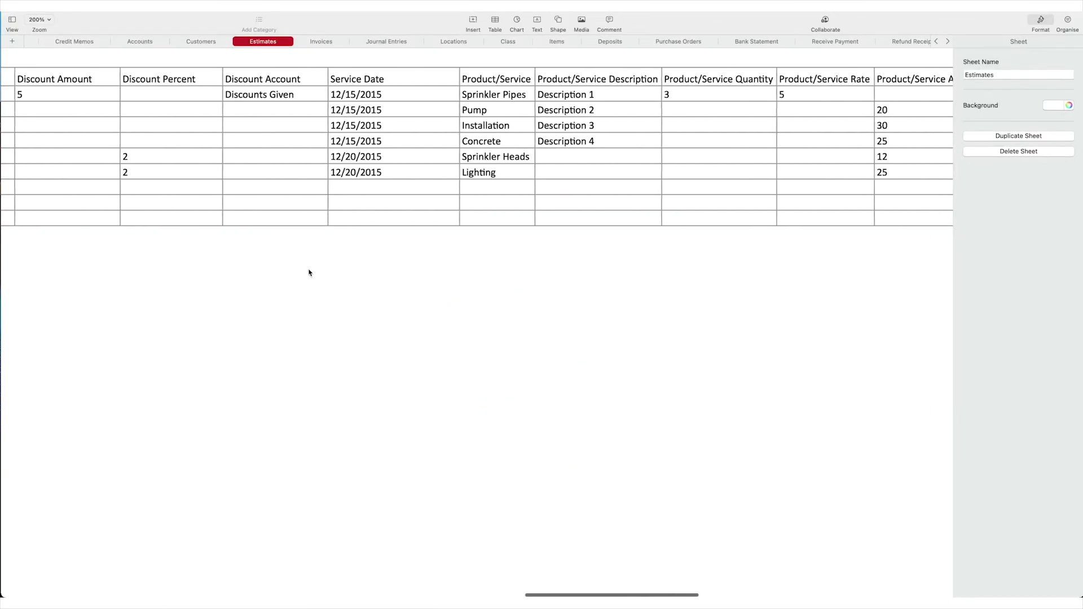
scroll(310, 271, "right", 13)
scroll(309, 272, "left", 20)
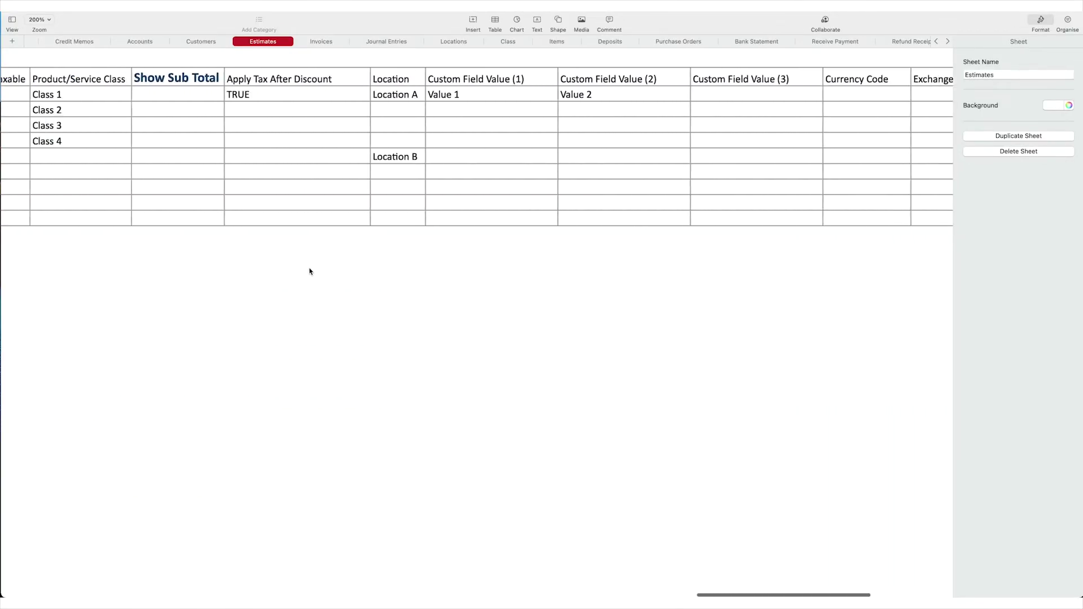
scroll(309, 271, "left", 20)
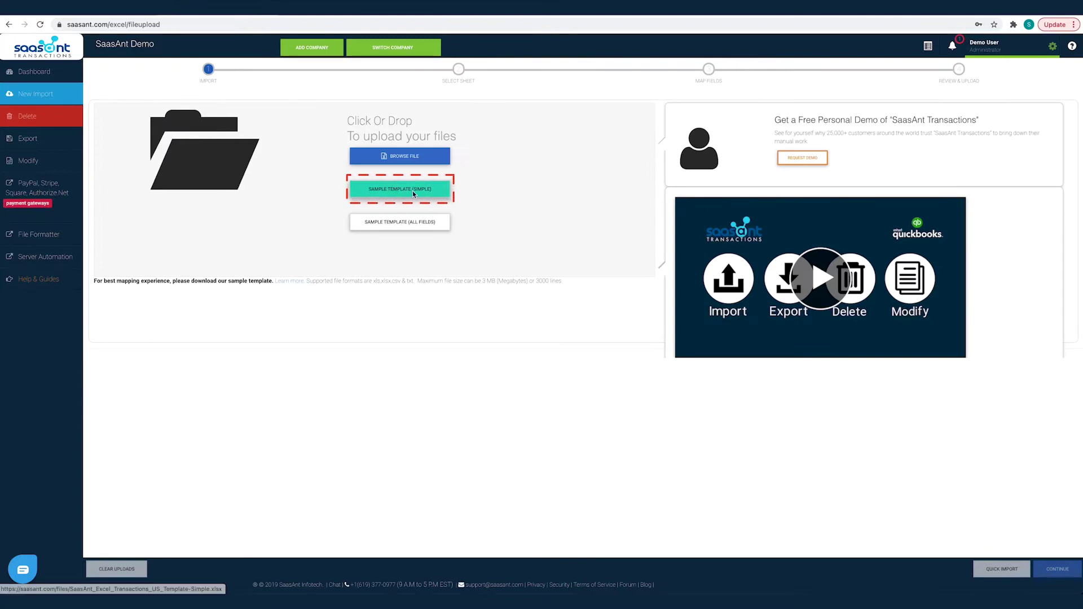
Check the General and Transactions settings, toggling reference numbers from the file off and on.
left_click(1010, 45)
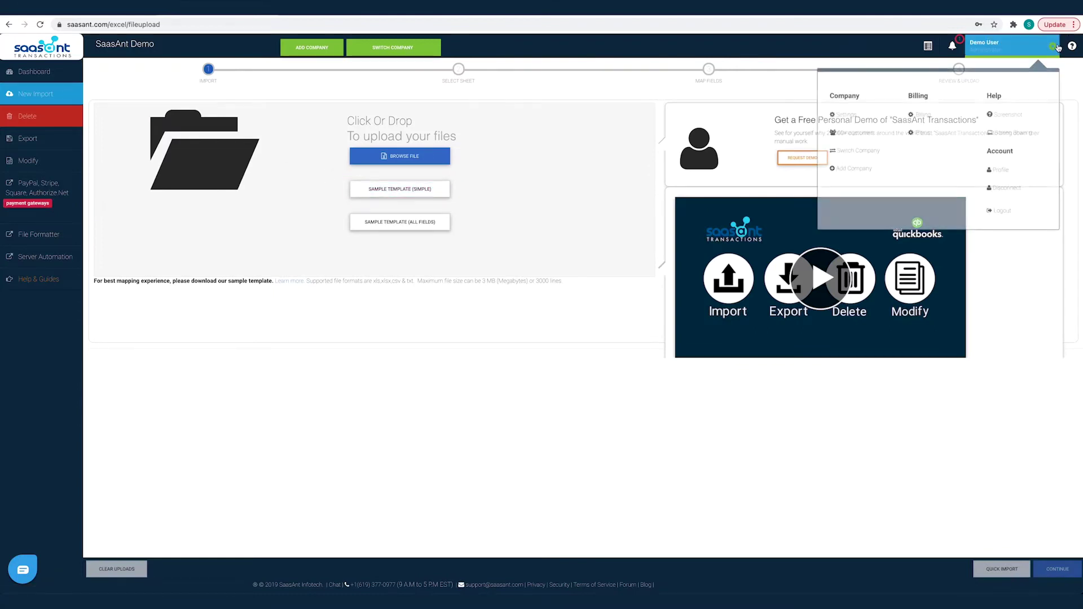
left_click(852, 116)
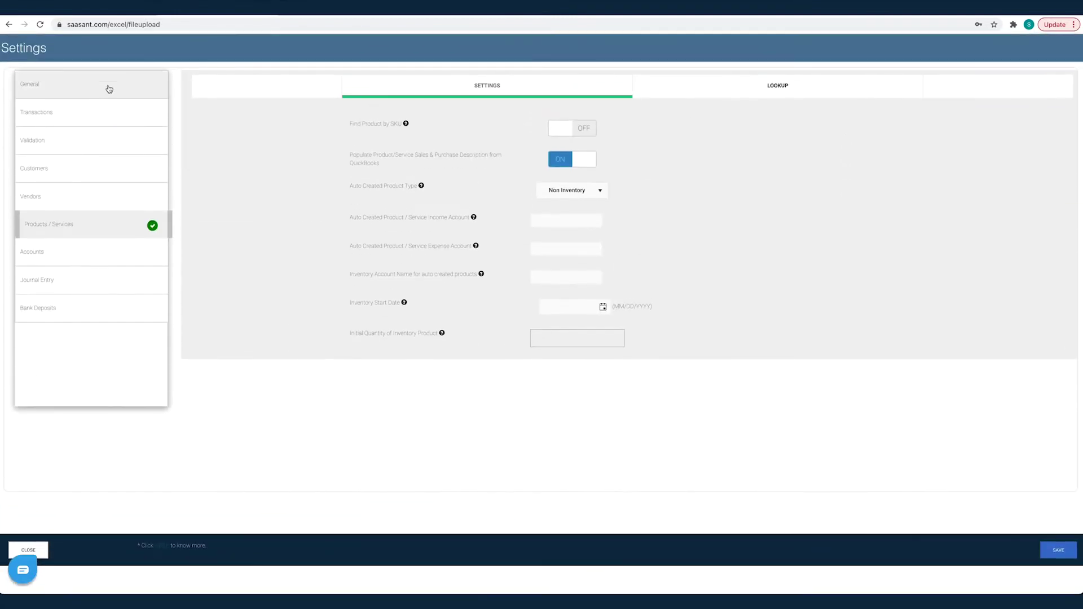
left_click(107, 88)
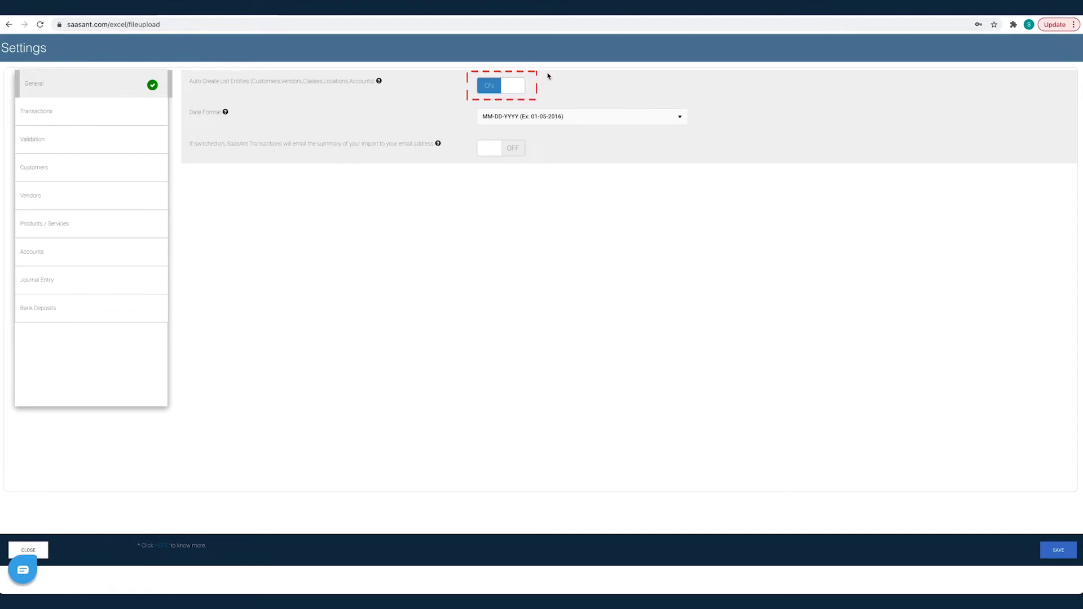
left_click(126, 122)
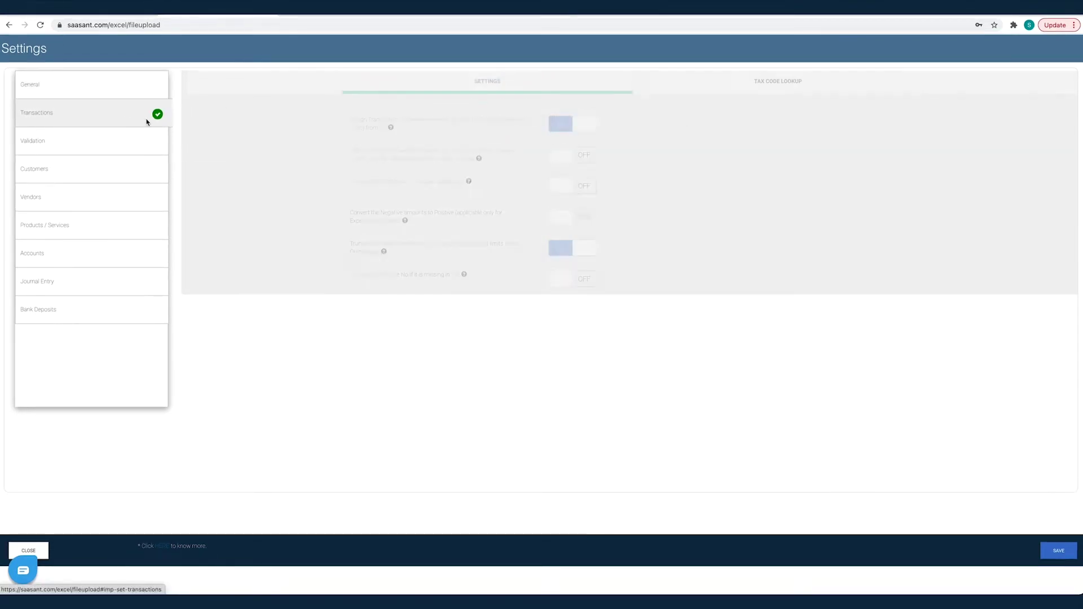
left_click(575, 126)
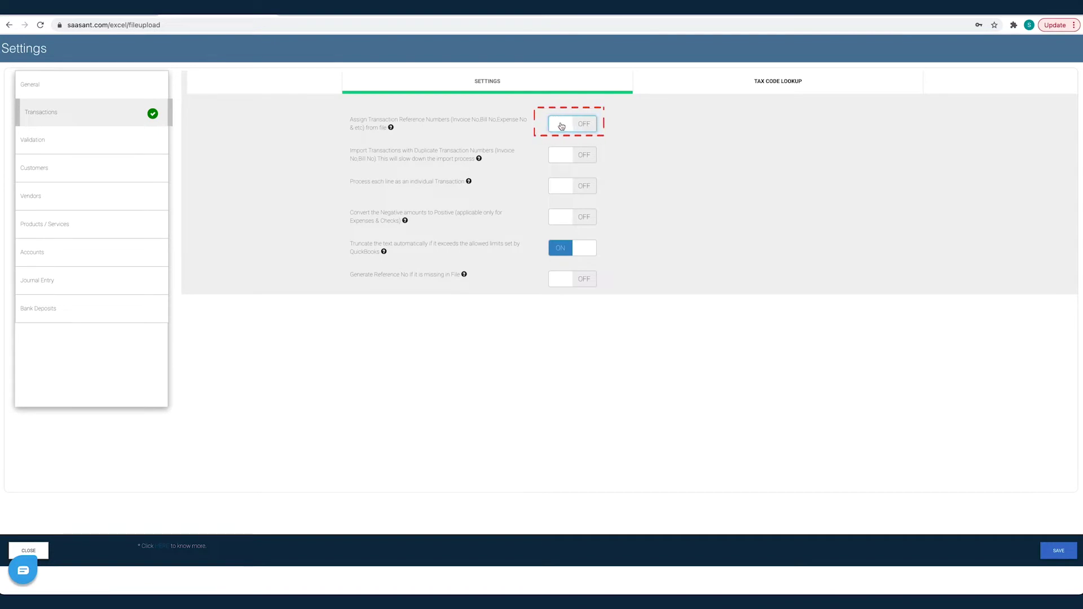
left_click(577, 125)
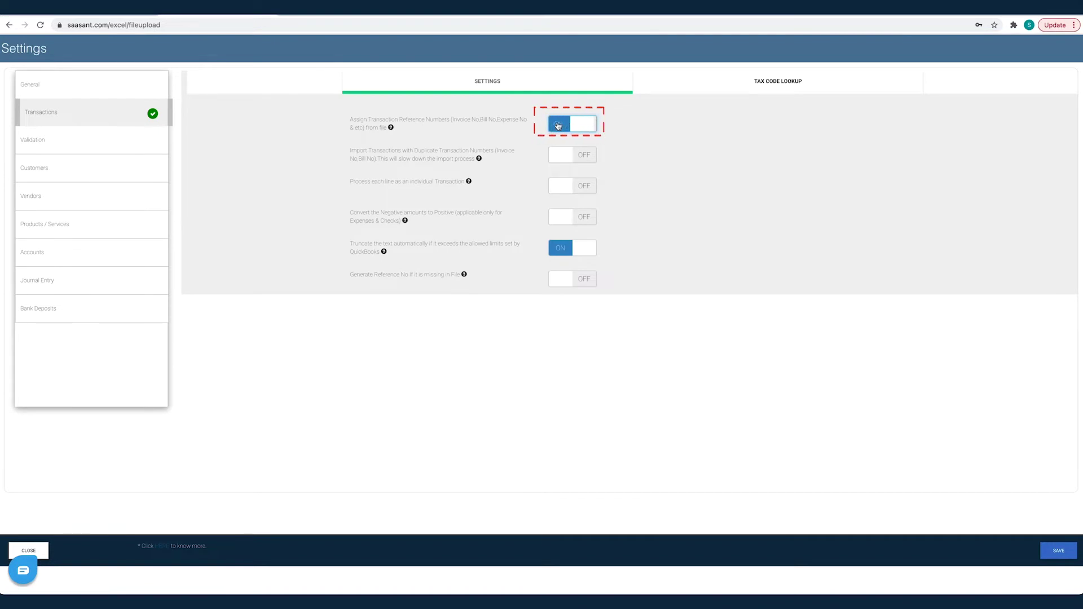
Check the Customers and Products/Services settings, trying find-by-resale-number and Find Product by SKU.
left_click(123, 167)
left_click(564, 133)
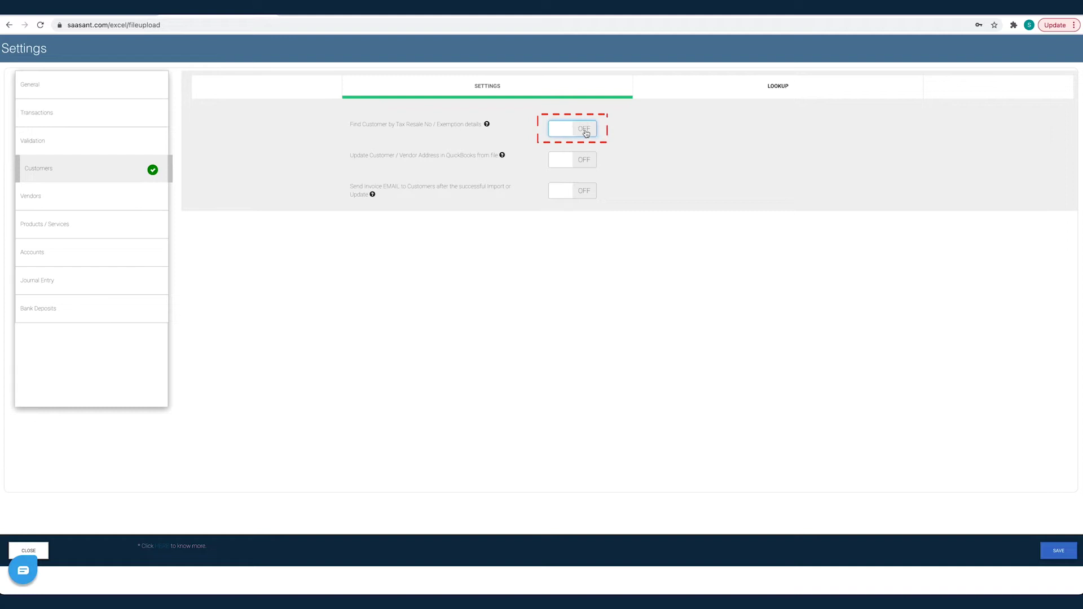
left_click(552, 132)
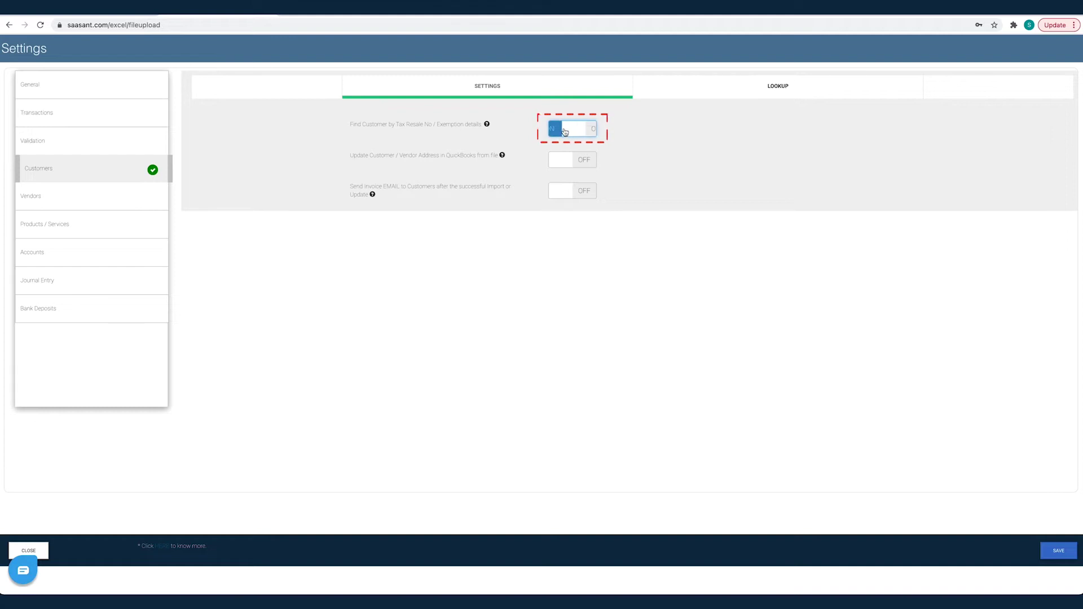
left_click(53, 228)
left_click(585, 131)
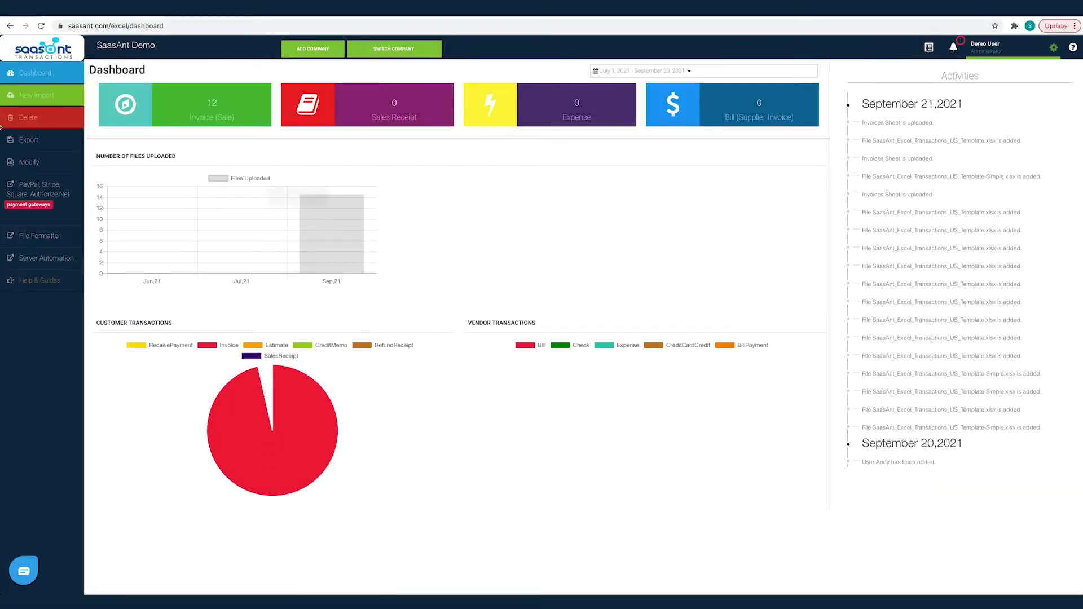
Start a new import and upload the full US transactions template file.
left_click(47, 95)
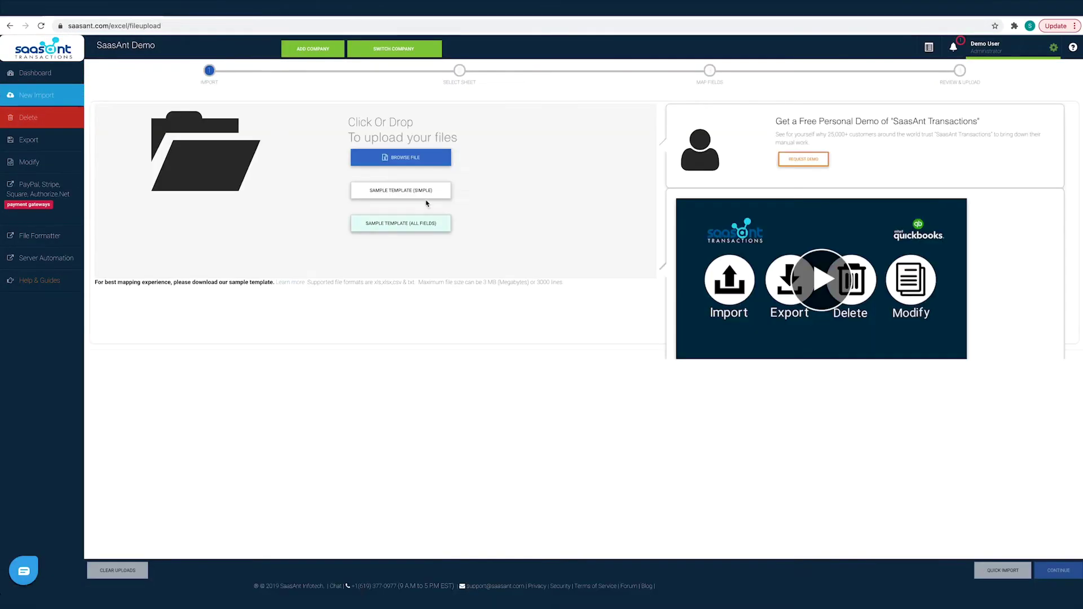
left_click(426, 161)
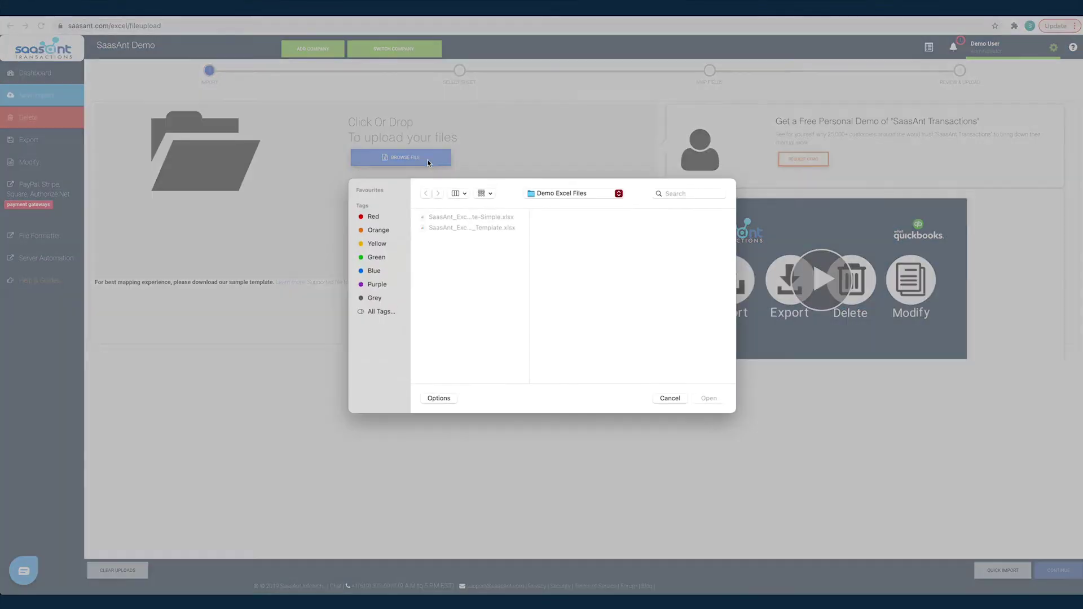
left_click(481, 229)
double_click(482, 229)
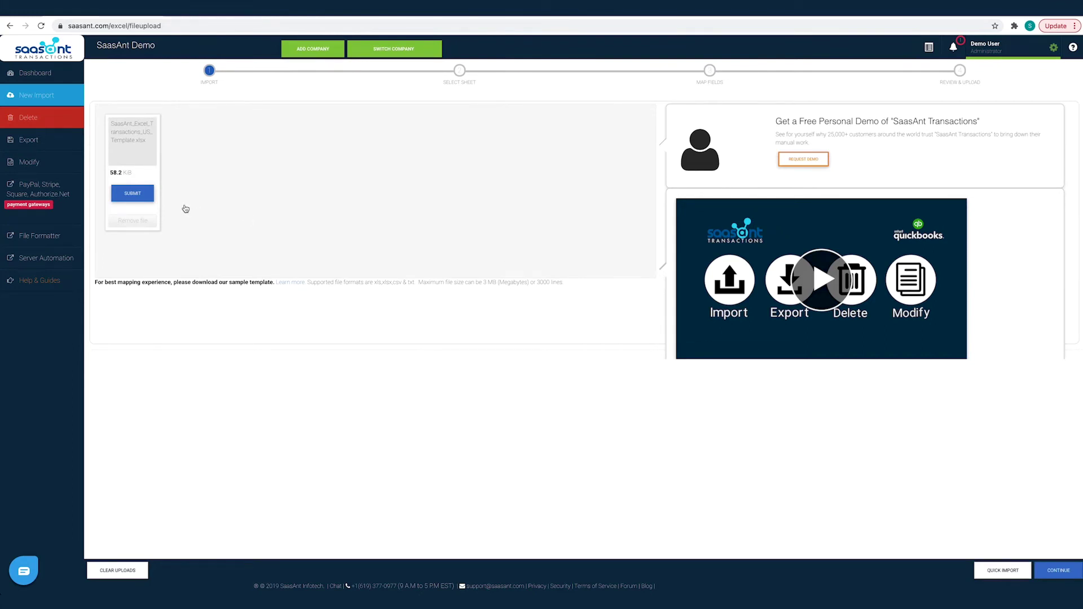
left_click(1061, 580)
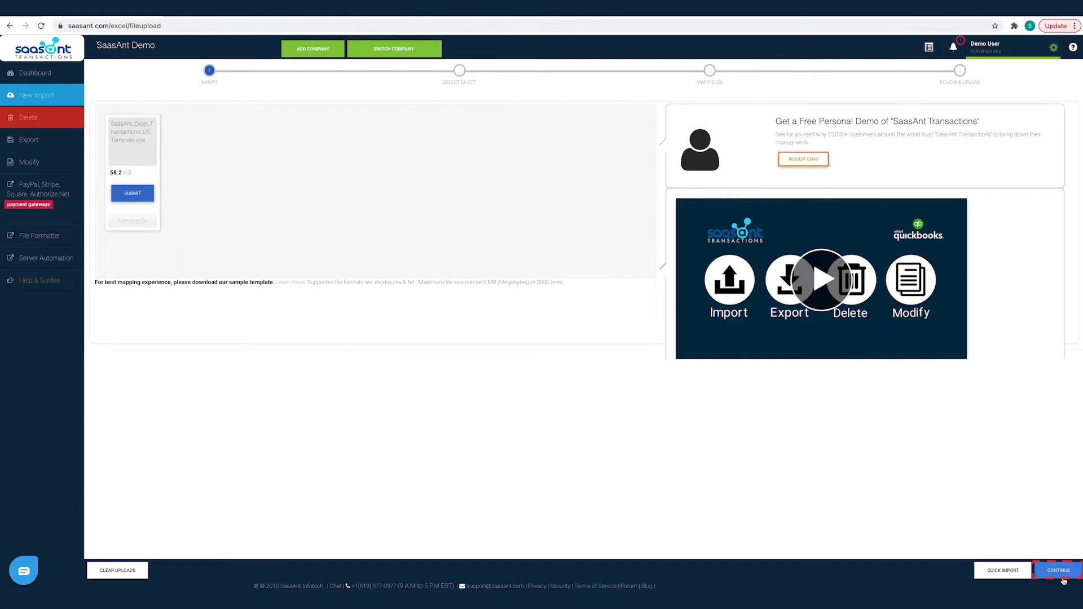
Choose the Estimates sheet from the uploaded template for import.
left_click(551, 157)
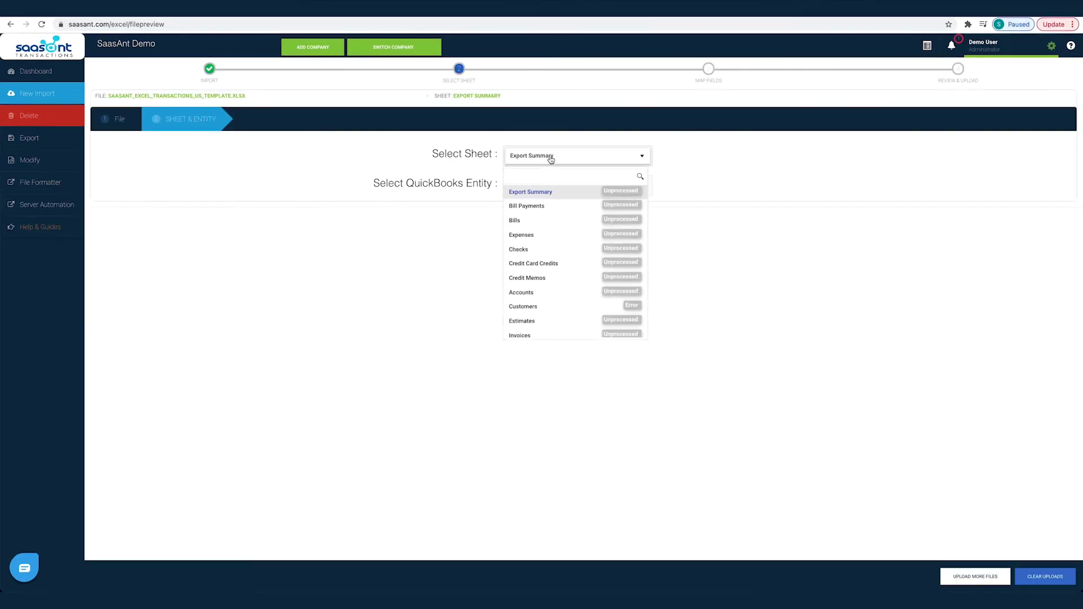
scroll(530, 260, "down", 2)
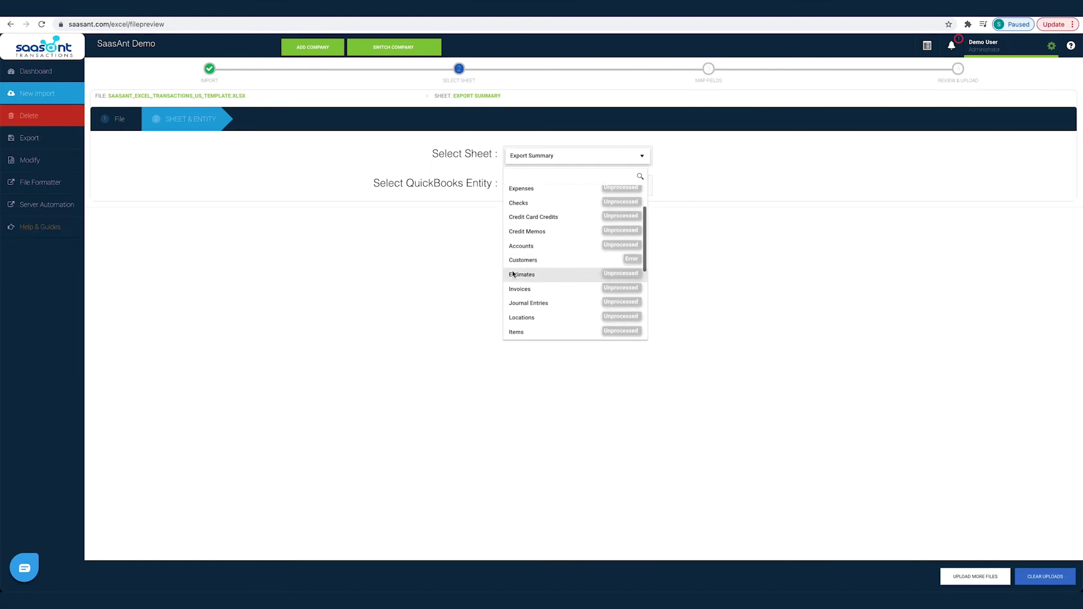
left_click(553, 276)
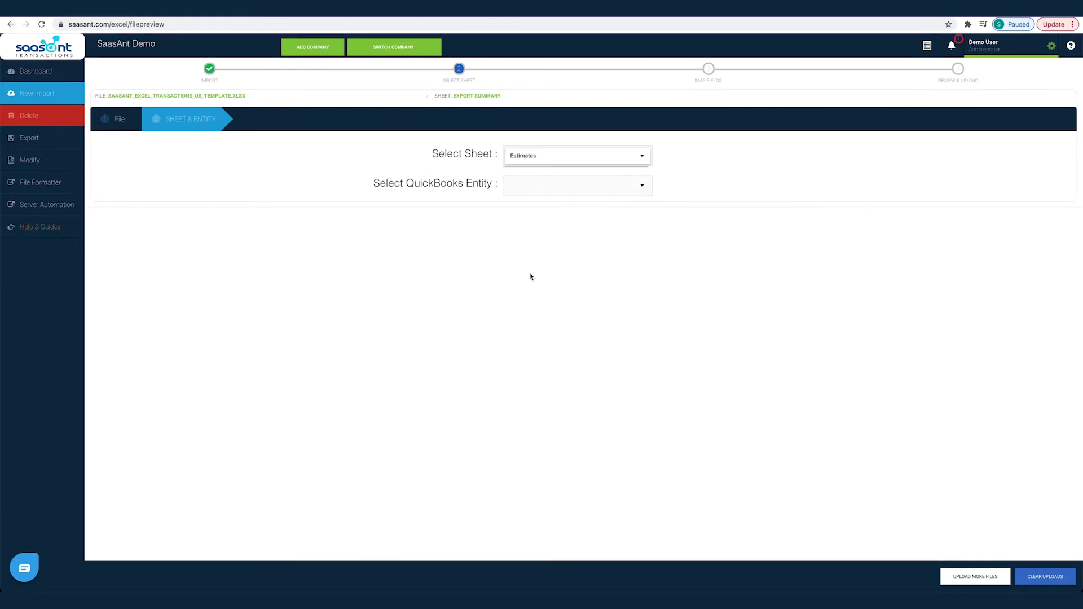
left_click(559, 185)
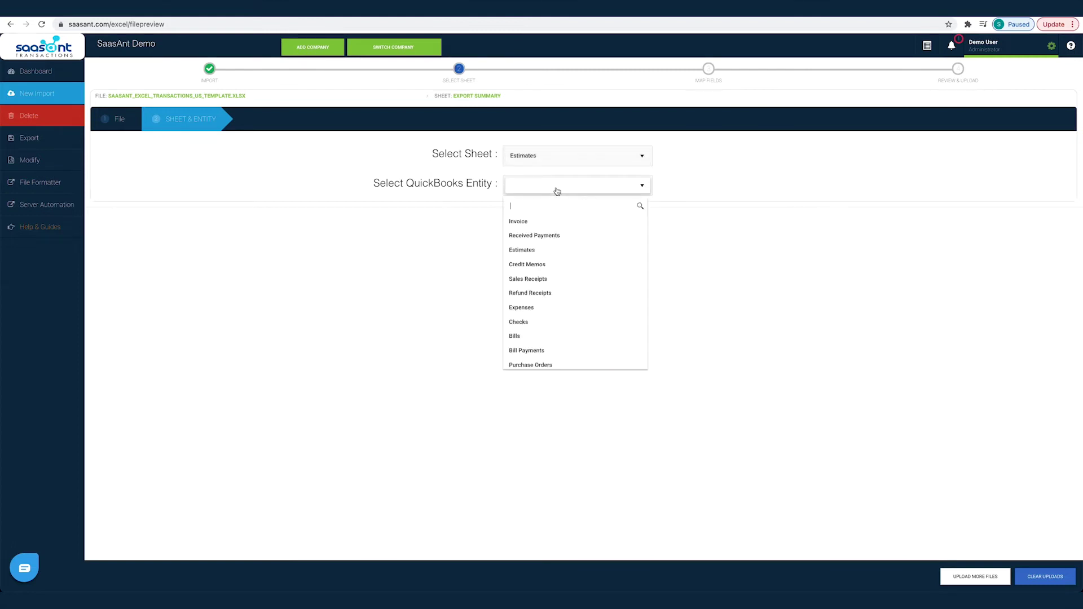
Import the sheet as QuickBooks Estimates and review the auto-matched field mapping.
left_click(541, 252)
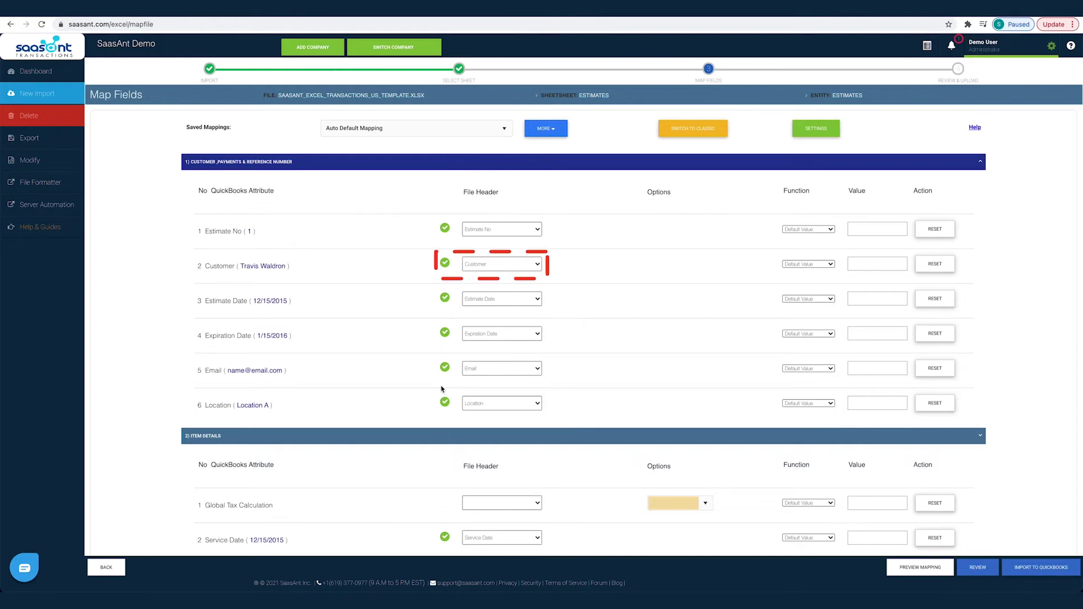
scroll(968, 507, "down", 5)
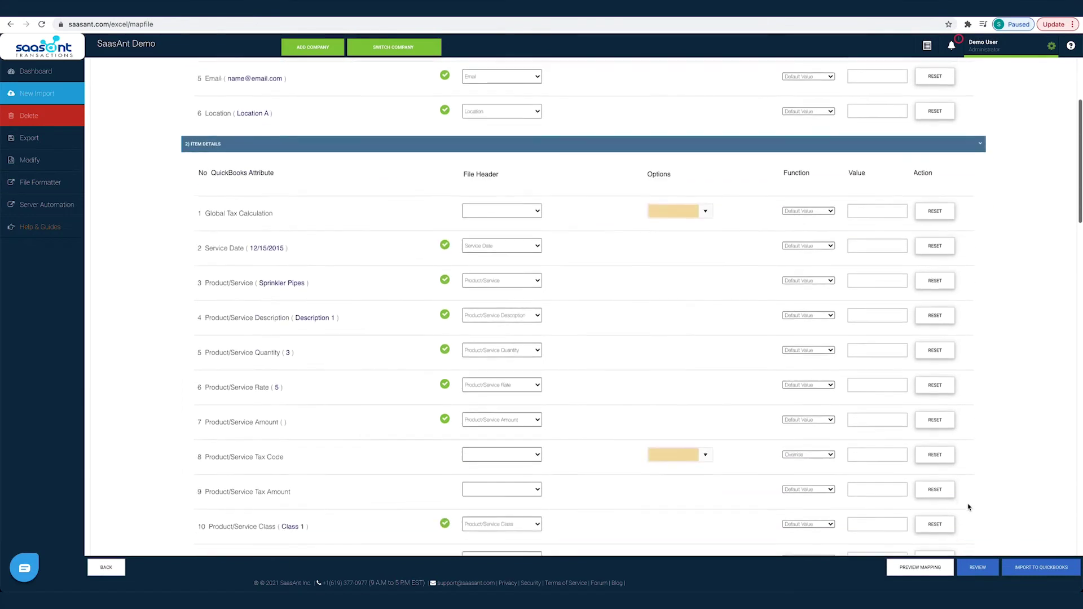
scroll(968, 507, "down", 20)
scroll(968, 507, "down", 2)
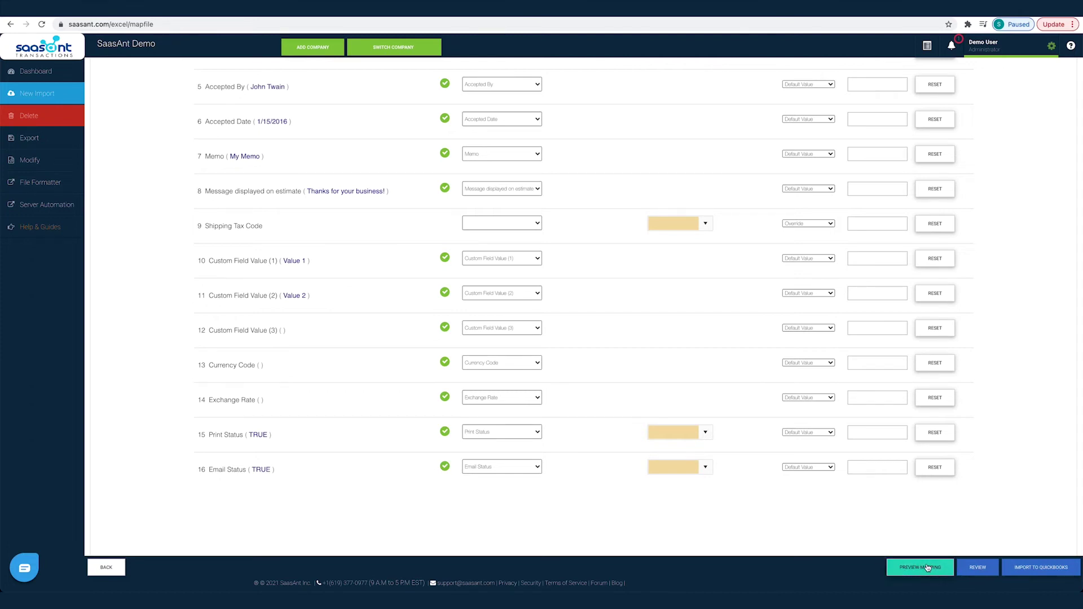
left_click(928, 568)
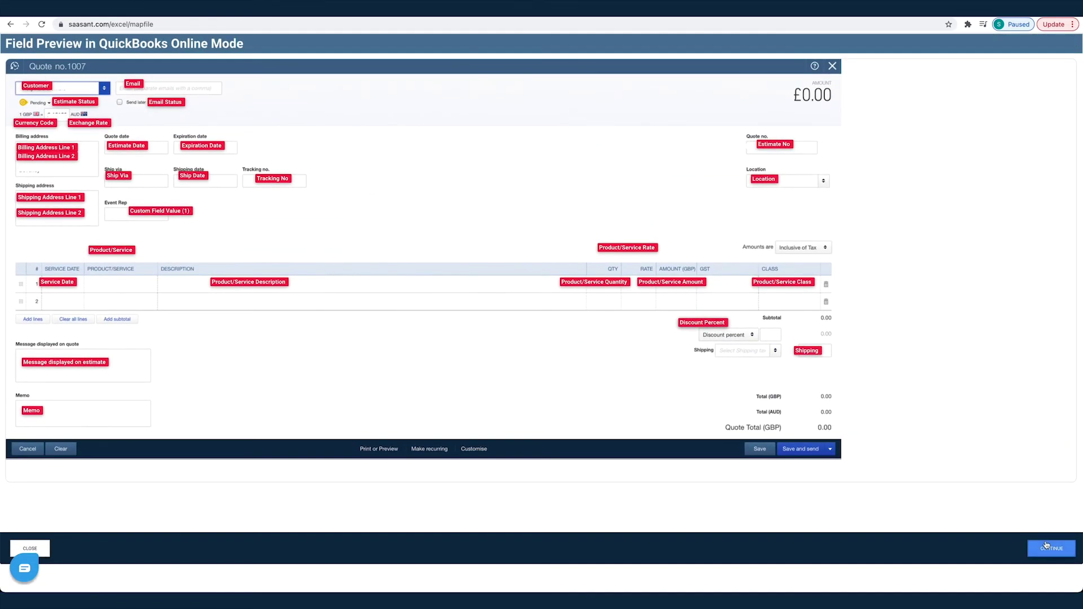
left_click(1066, 556)
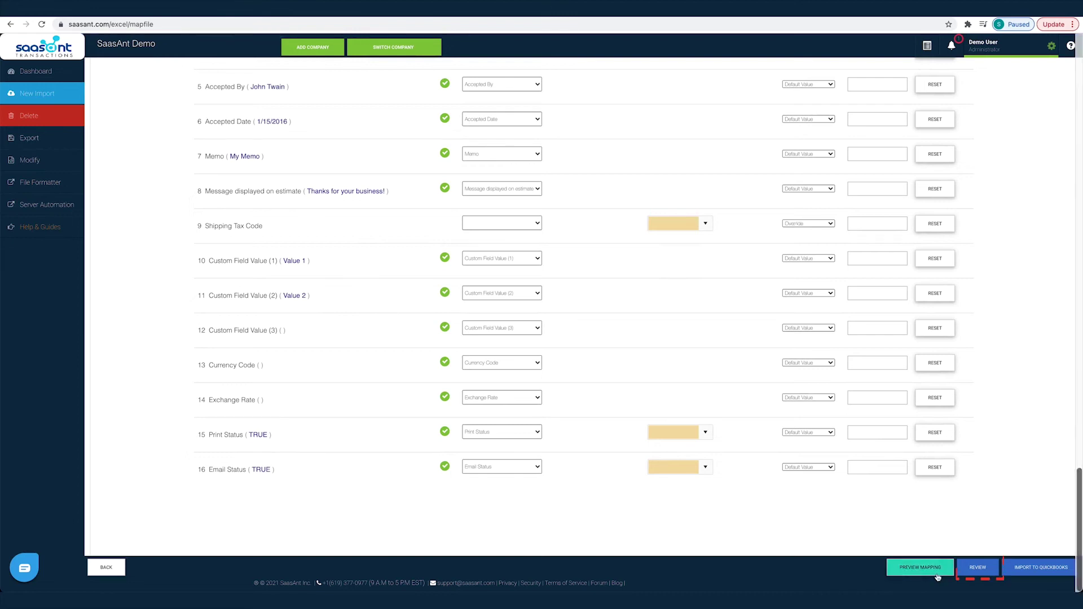
Review the estimate rows, inspecting the first Customer cell, then upload them to QuickBooks Online.
left_click(976, 569)
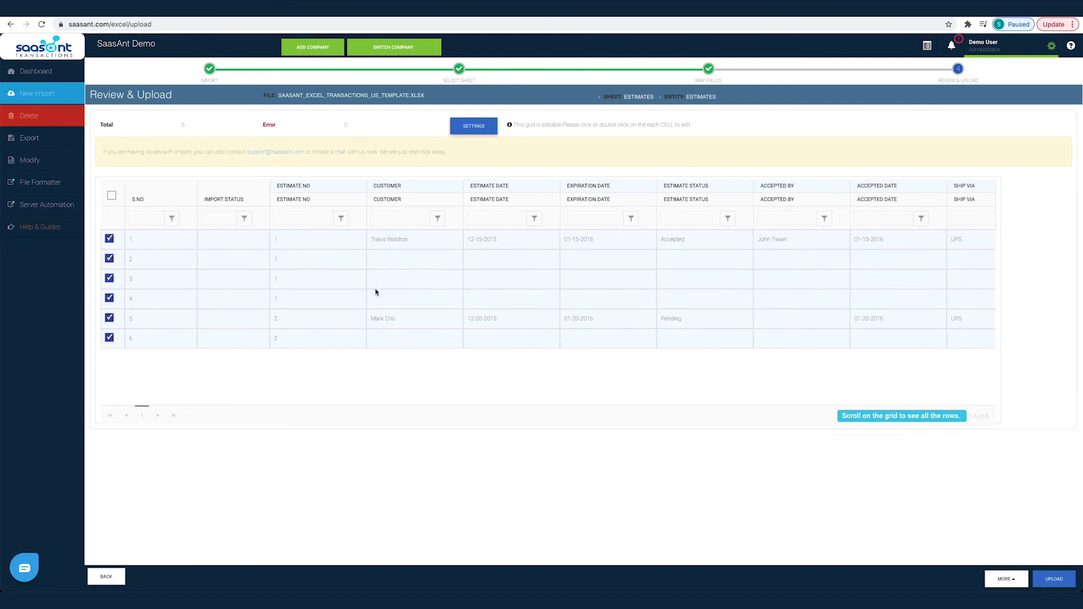
double_click(418, 243)
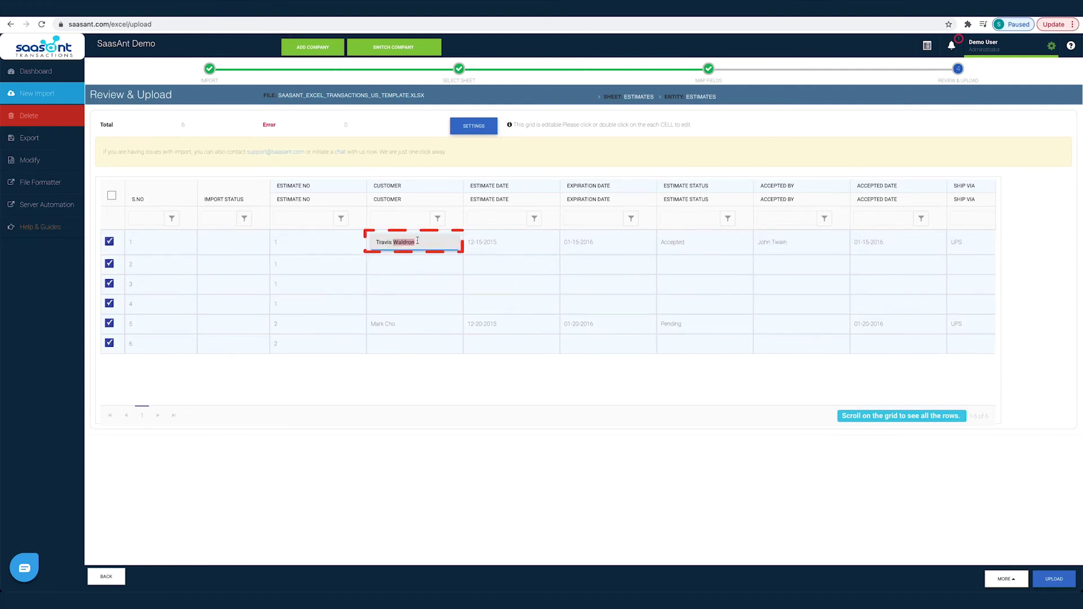
left_click(477, 375)
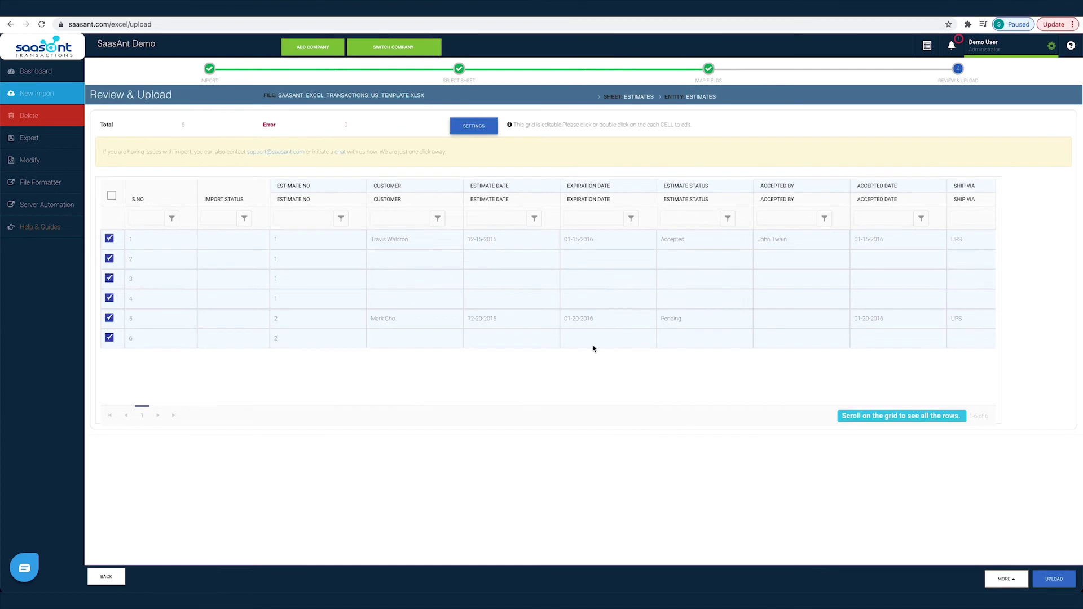
left_click(1054, 579)
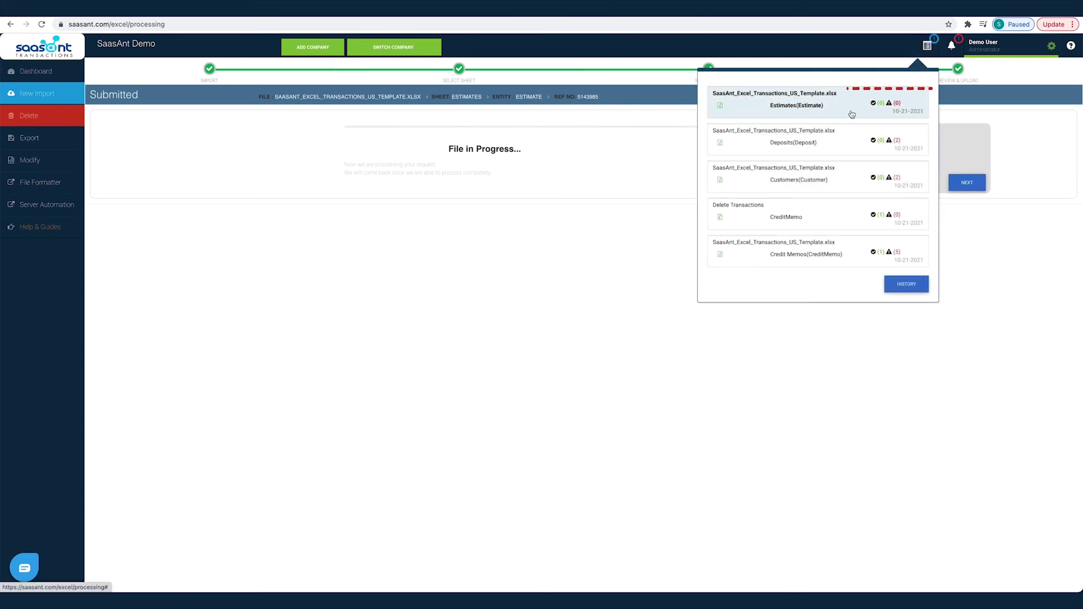
Open the estimate import results and inspect the failed row's customer name without changing it.
left_click(870, 103)
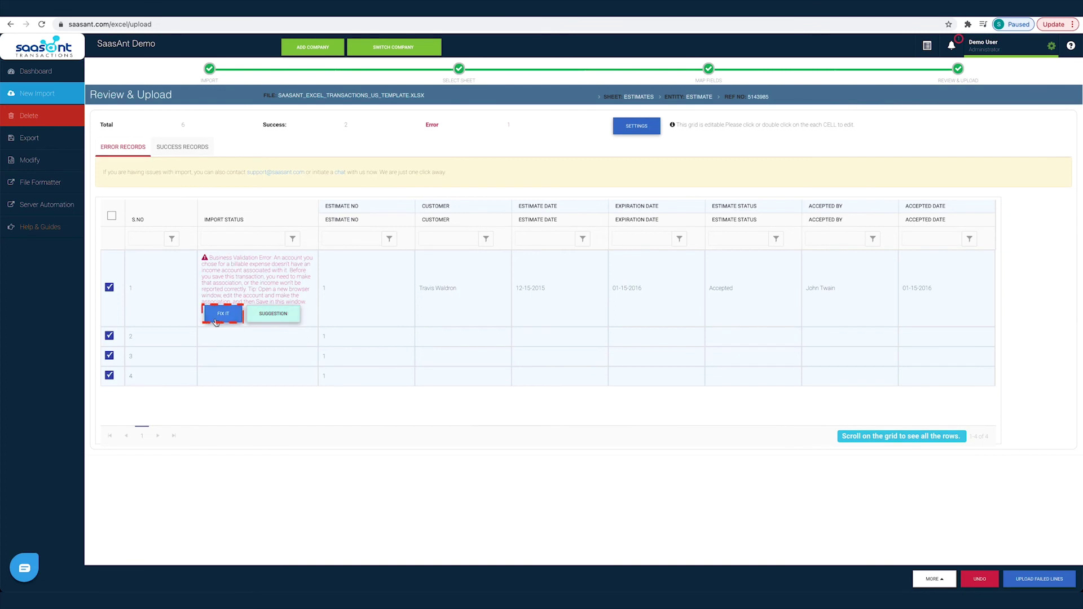
left_click(457, 289)
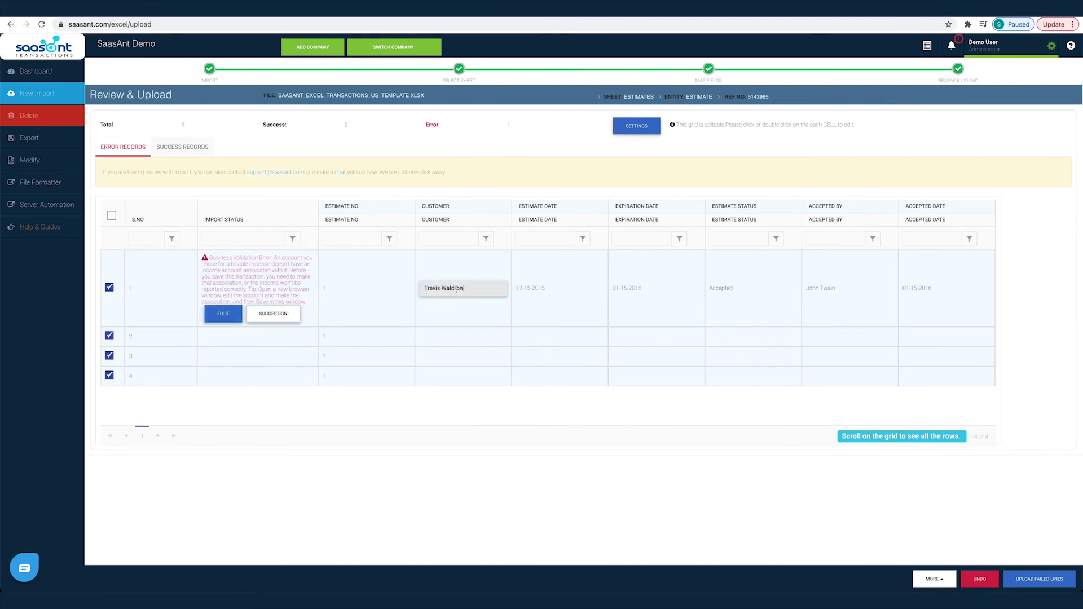
key("ctrl+a")
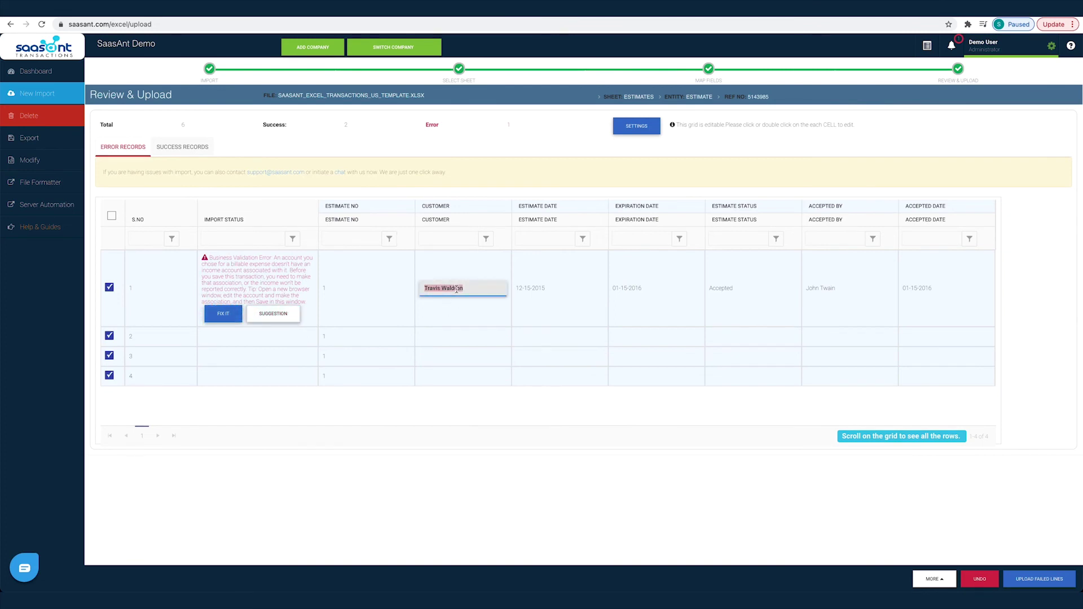
left_click(519, 420)
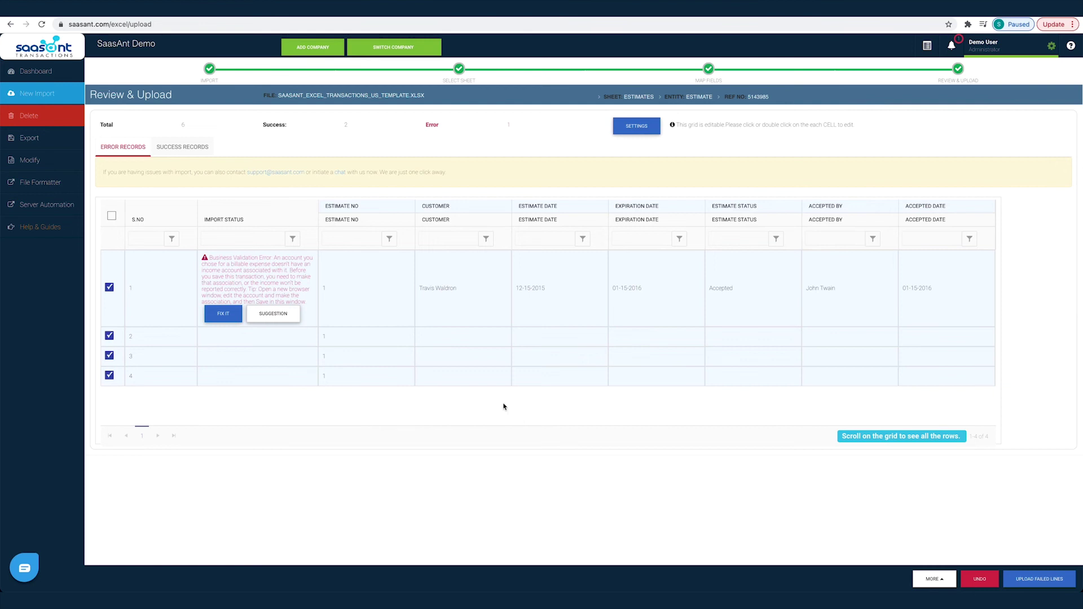
Show the success records and view imported Estimate no.2 ($36.26) in QuickBooks Online.
left_click(186, 152)
left_click(150, 222)
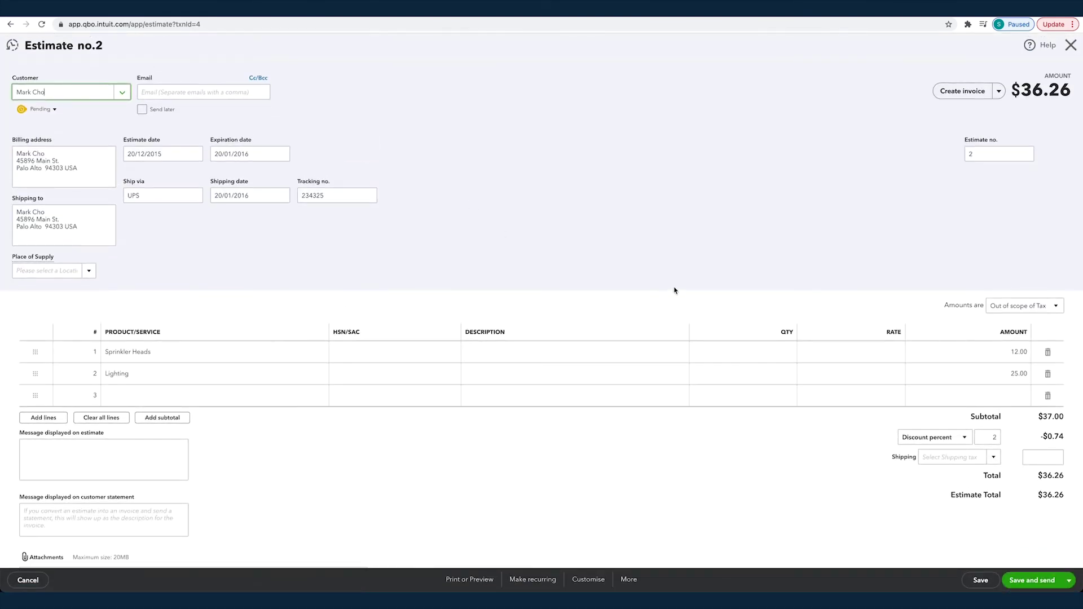
scroll(670, 305, "down", 3)
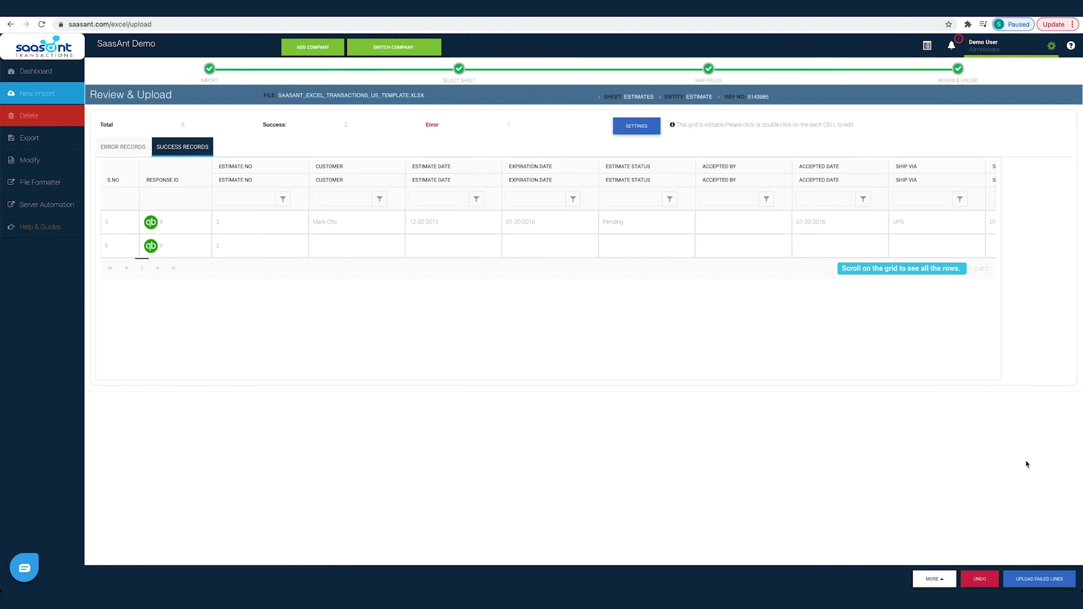
Undo the import by selecting all imported estimate rows and confirming their deletion.
left_click(985, 583)
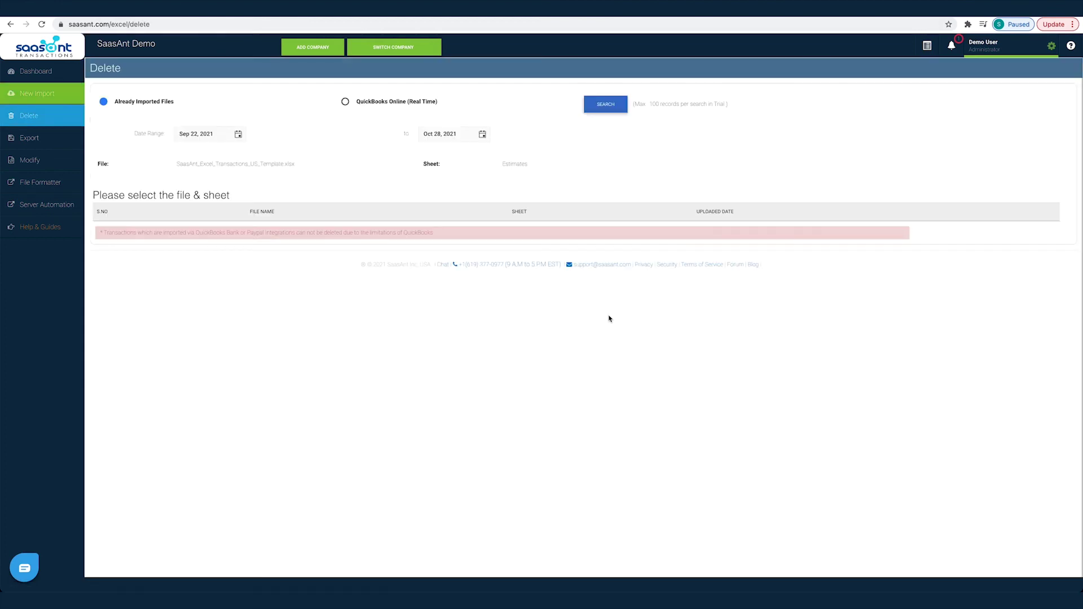
left_click(105, 190)
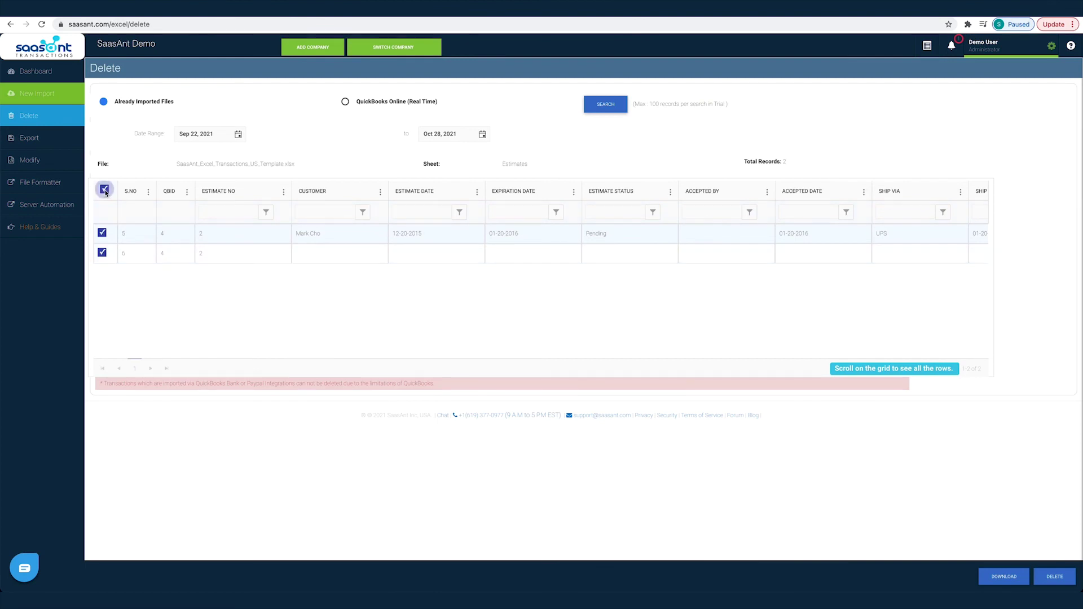
left_click(1055, 577)
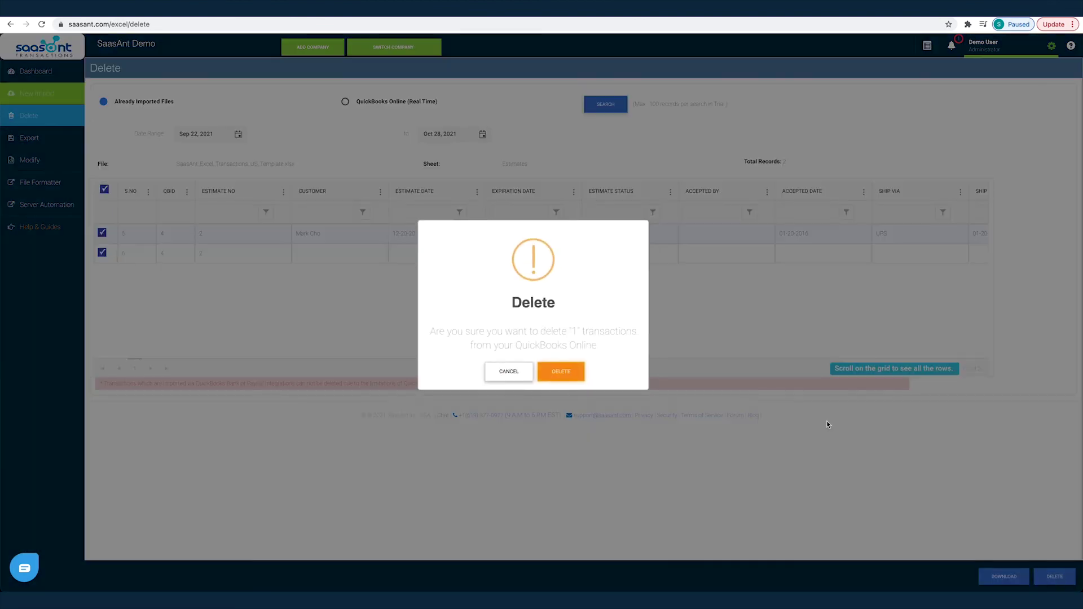
left_click(564, 372)
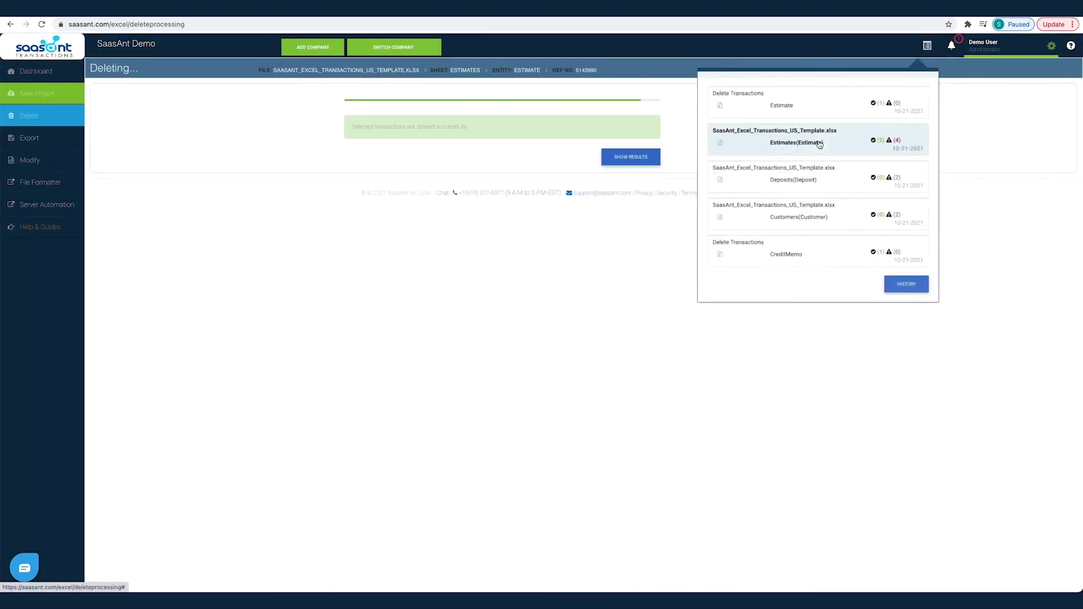